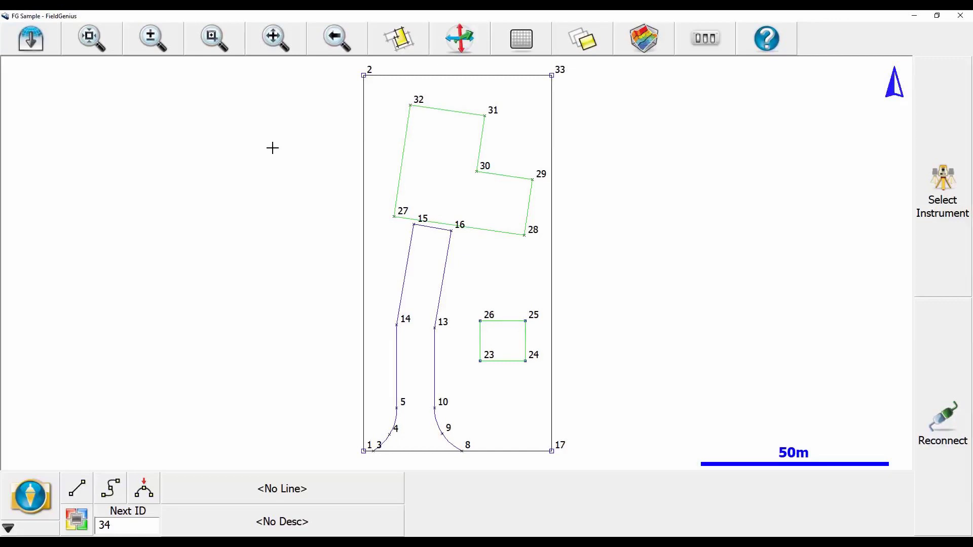
Bring up the Calculations list from the FieldGenius main menu
{"action": "left_click", "coordinate": [41, 493]}
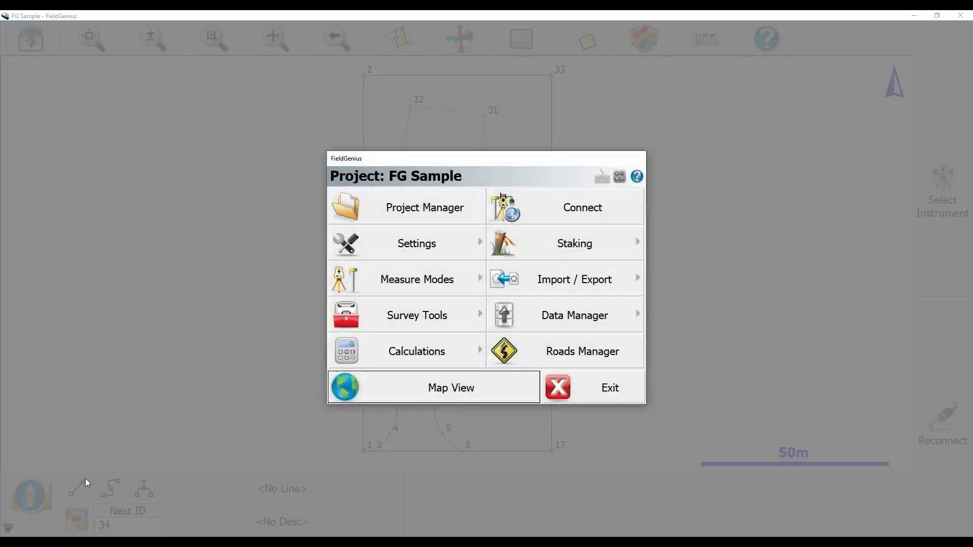
{"action": "left_click", "coordinate": [416, 350]}
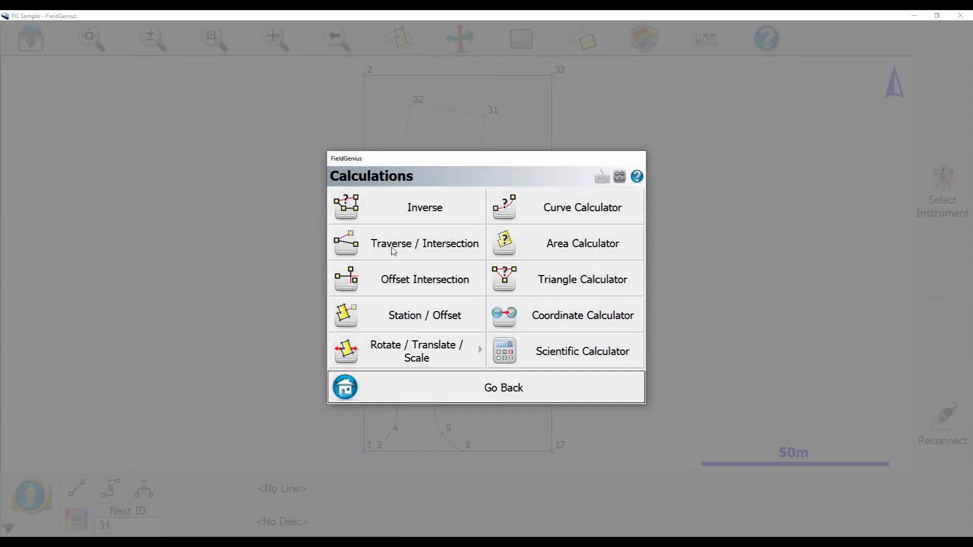
Start the Traverse / Intersection calculation
{"action": "left_click", "coordinate": [393, 245]}
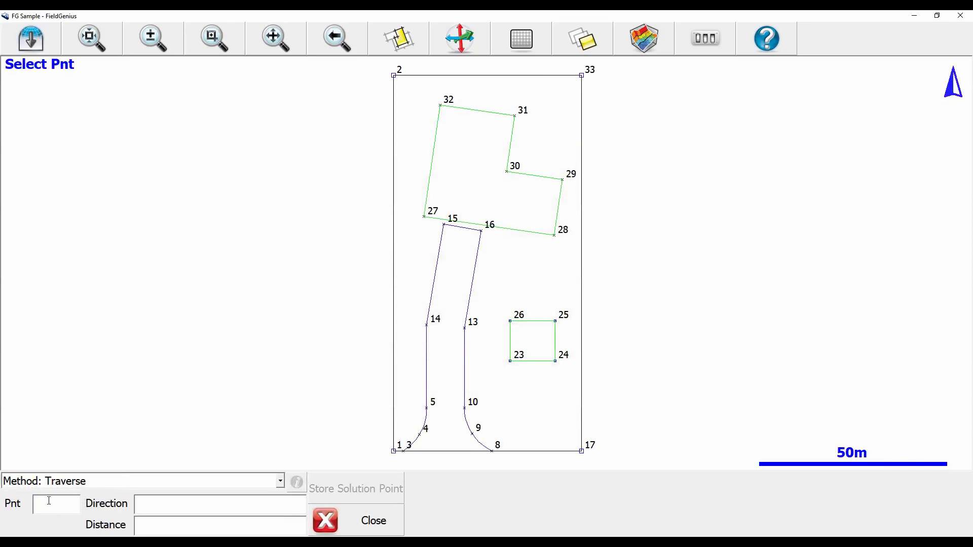
Set the traverse starting point to 13
{"action": "left_click", "coordinate": [48, 500]}
{"action": "type", "text": "13"}
{"action": "left_click", "coordinate": [168, 507]}
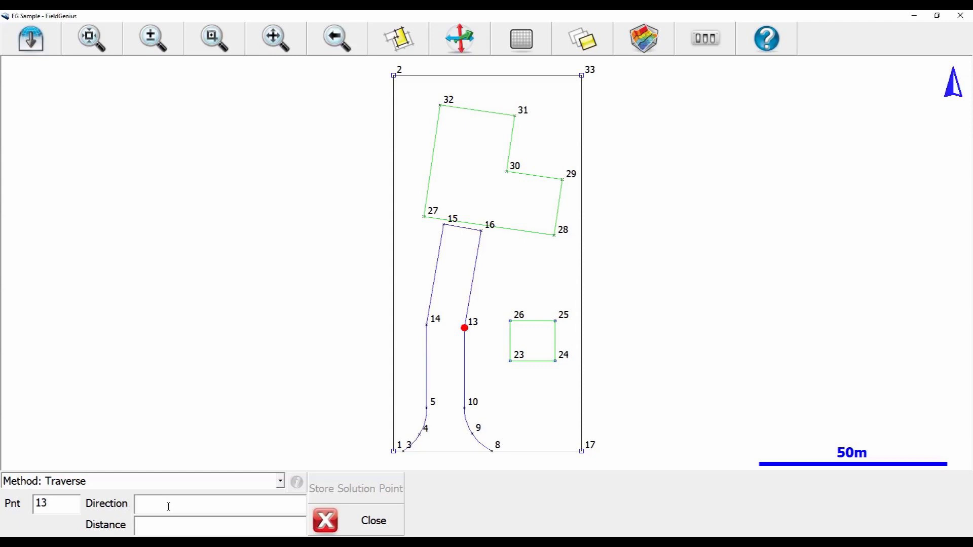
Enter 13..16 for direction and distance, giving N9°45'08"E and 26.244m
{"action": "left_click", "coordinate": [169, 507]}
{"action": "type", "text": "13..16"}
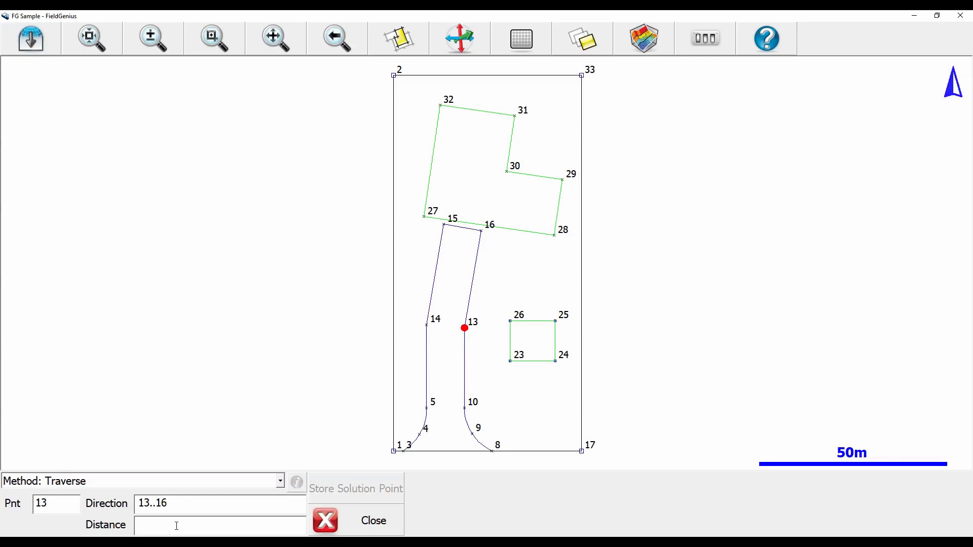
{"action": "key", "text": "Tab"}
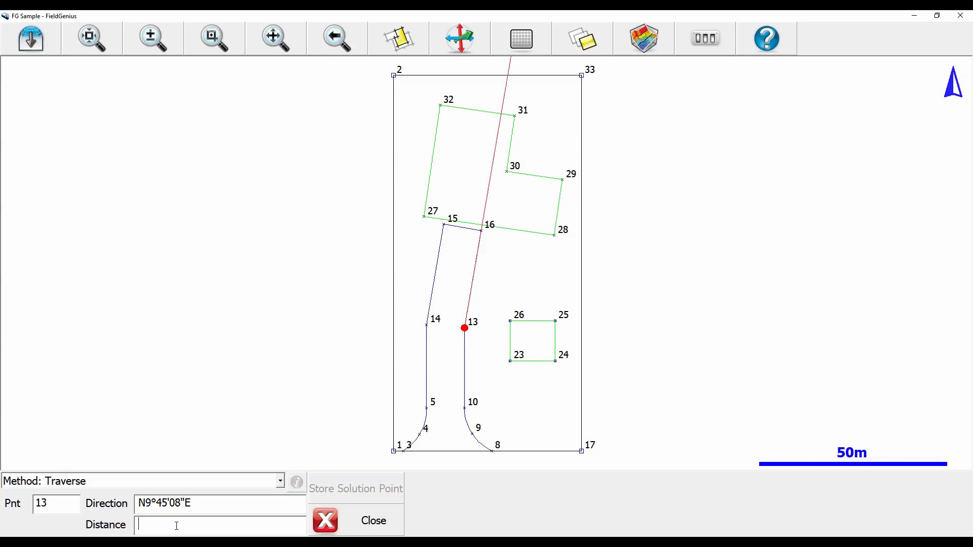
{"action": "type", "text": "13..16"}
{"action": "key", "text": "Tab"}
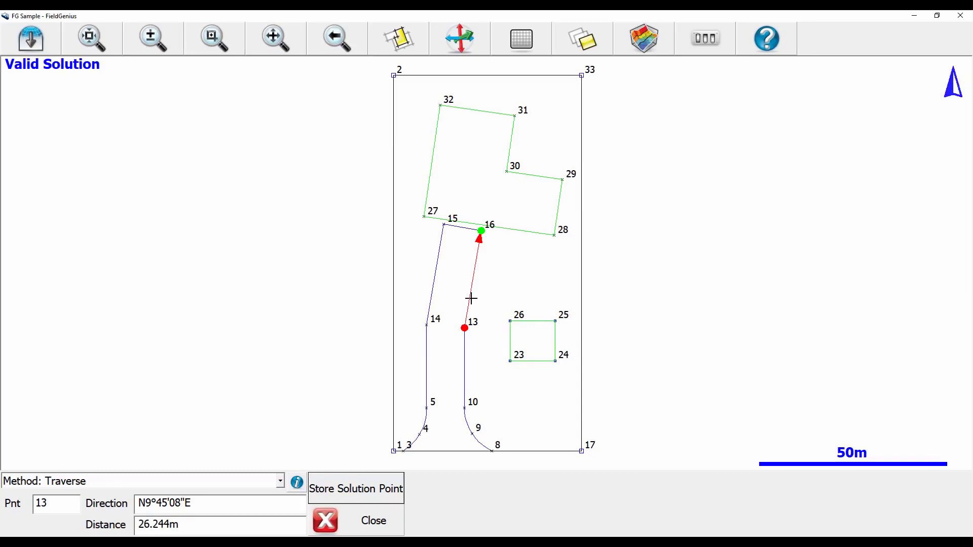
Change the traverse starting point to 14
{"action": "left_click", "coordinate": [46, 506]}
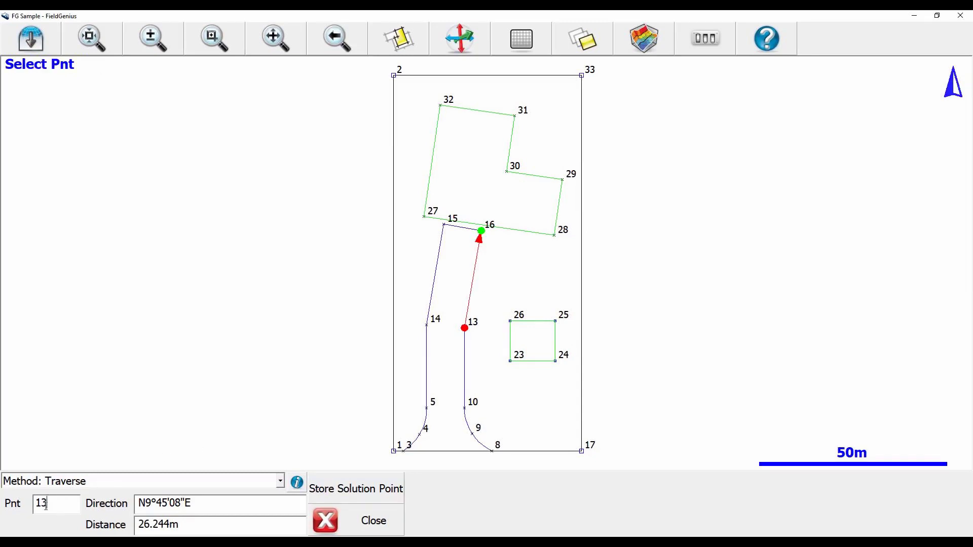
{"action": "type", "text": "4"}
{"action": "left_click", "coordinate": [205, 504]}
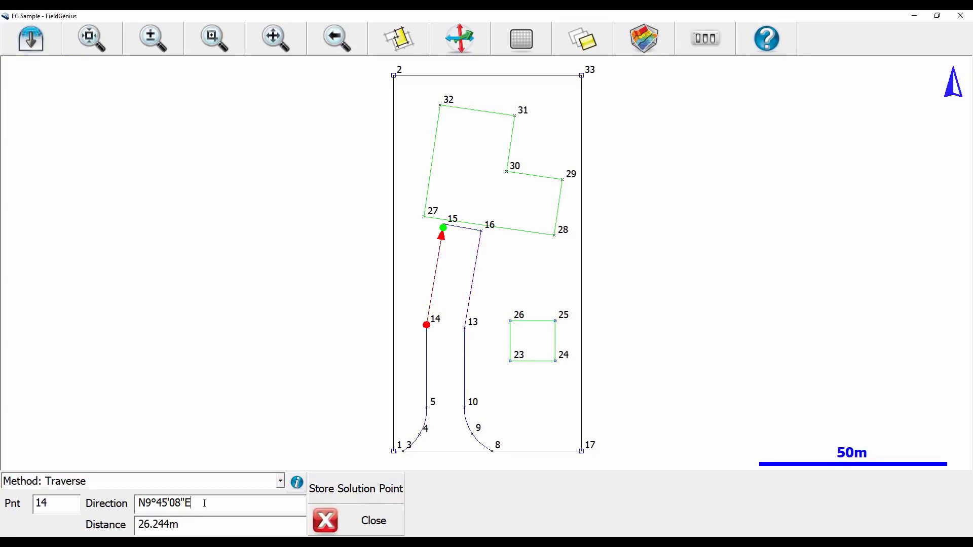
Fill the direction with the Inverse Tool from point 14 to 15 (N9°45'09"E)
{"action": "double_click", "coordinate": [232, 503]}
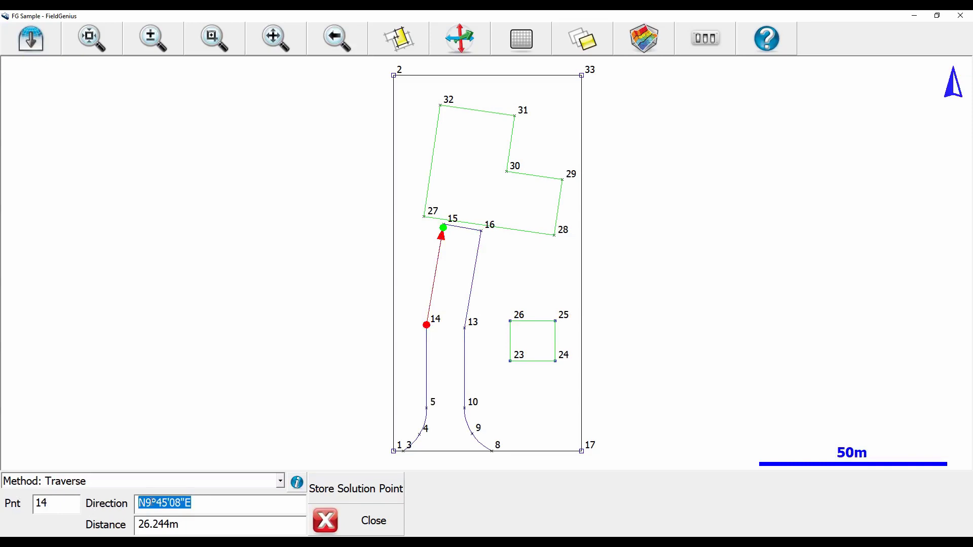
{"action": "right_click", "coordinate": [154, 503]}
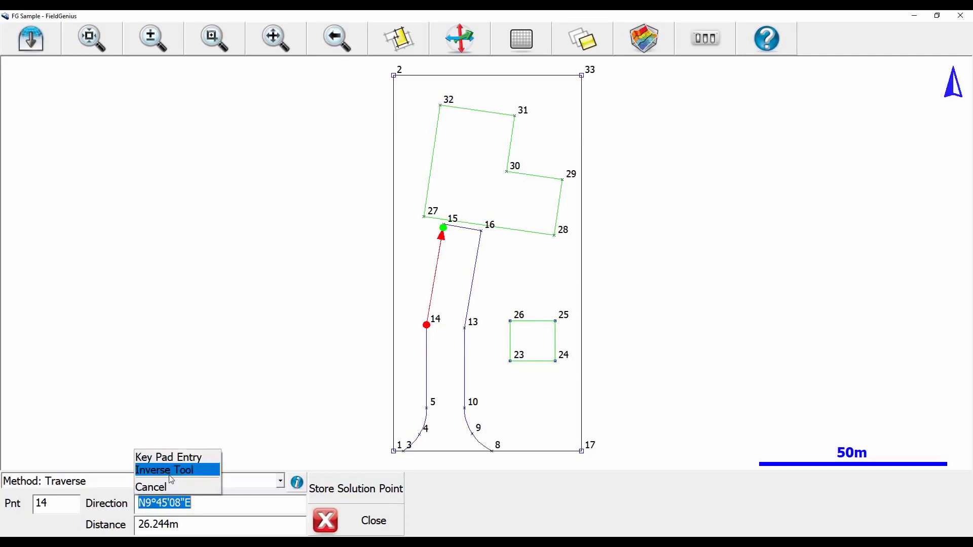
{"action": "left_click", "coordinate": [172, 471]}
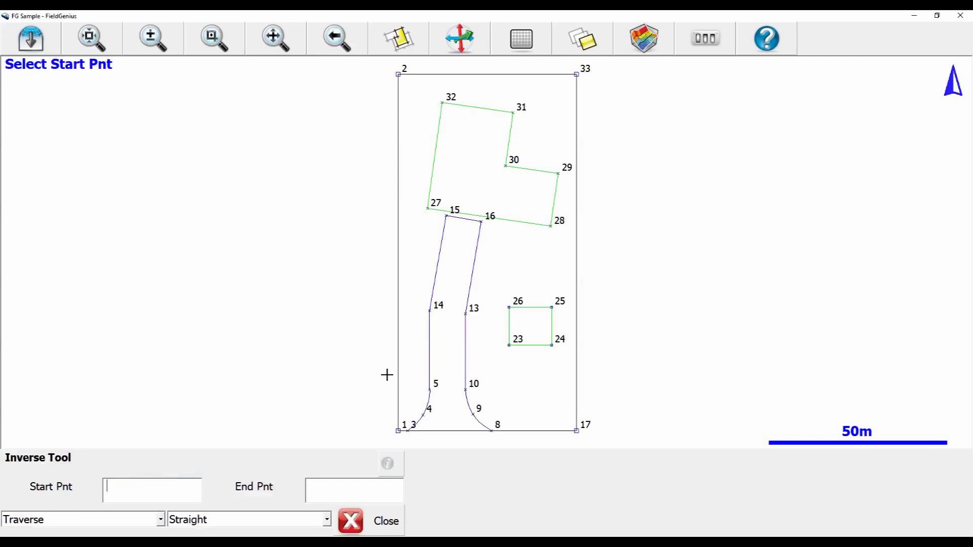
{"action": "left_click", "coordinate": [430, 311]}
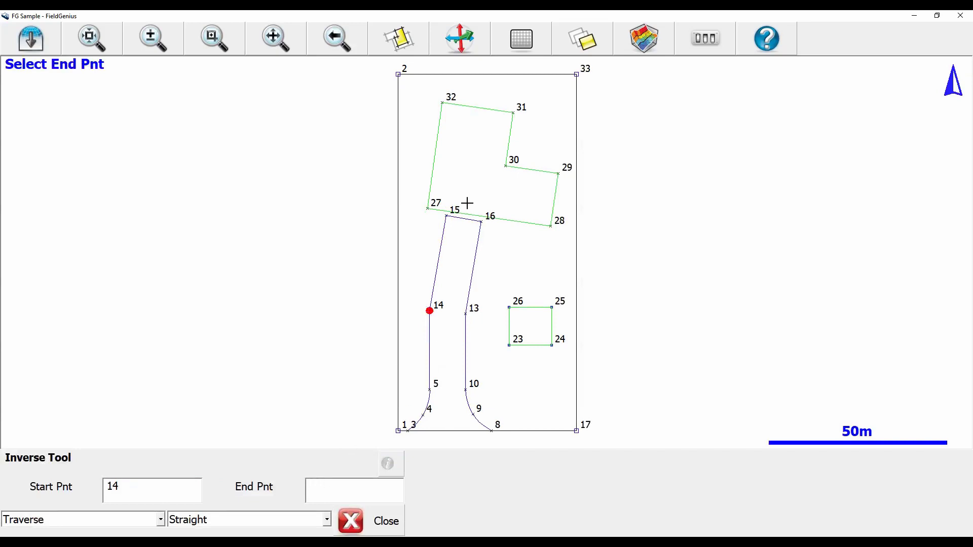
{"action": "left_click", "coordinate": [446, 213]}
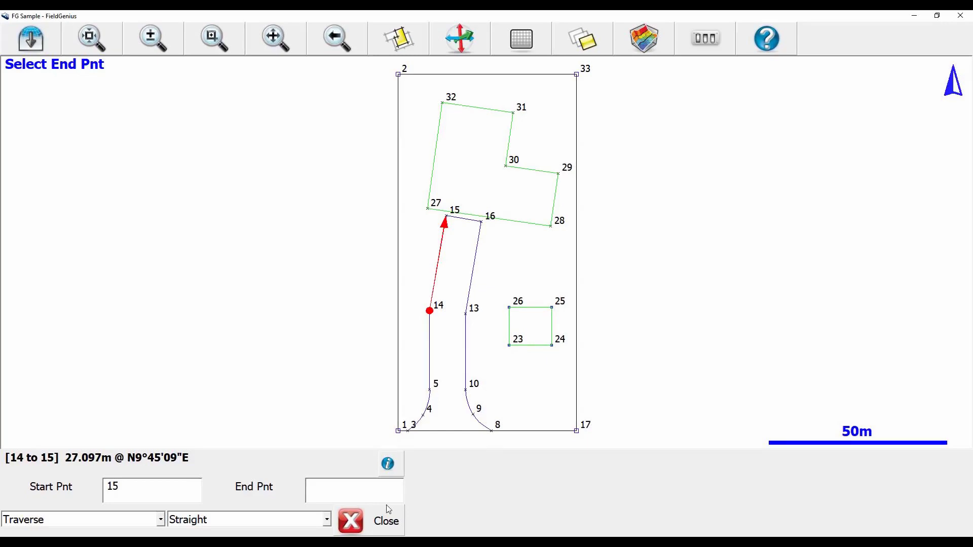
{"action": "left_click", "coordinate": [375, 527]}
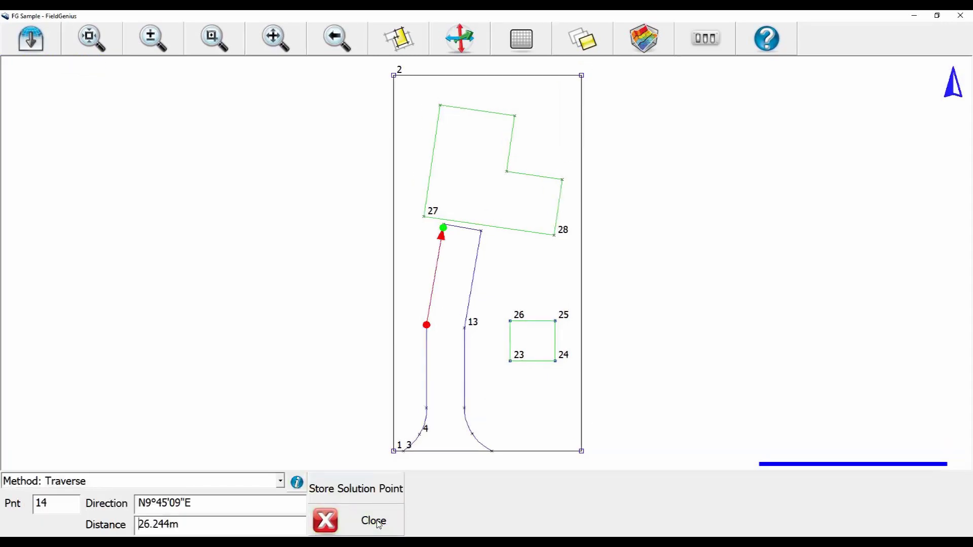
Fill the distance with the Inverse Tool from point 14 to 15, giving 27.097m
{"action": "left_click", "coordinate": [184, 527]}
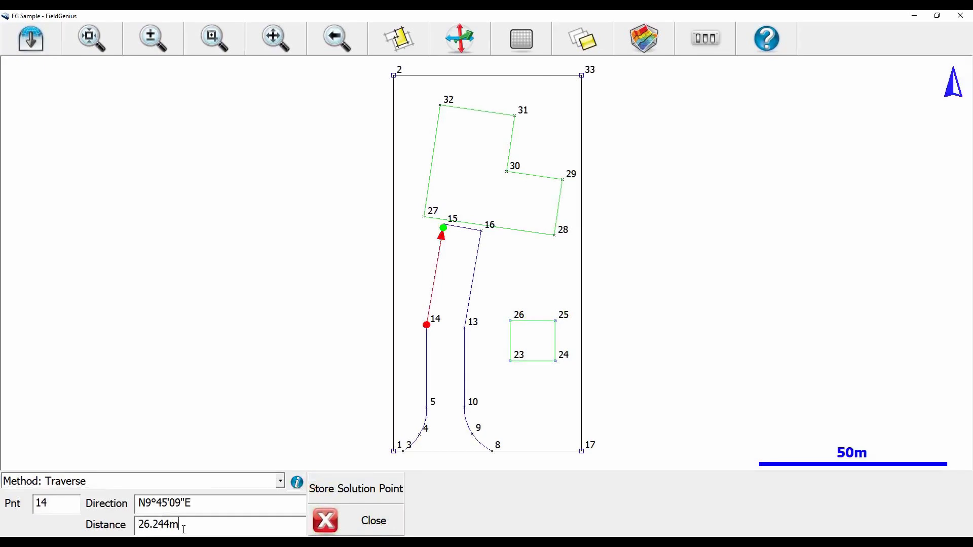
{"action": "left_click_drag", "start_coordinate": [184, 529], "coordinate": [122, 524]}
{"action": "right_click", "coordinate": [223, 525]}
{"action": "left_click", "coordinate": [160, 489]}
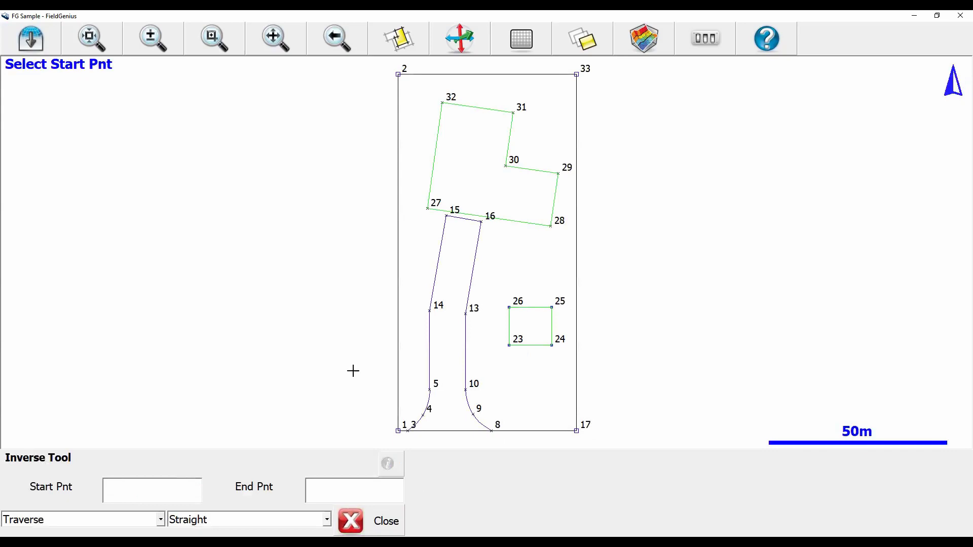
{"action": "left_click", "coordinate": [430, 310]}
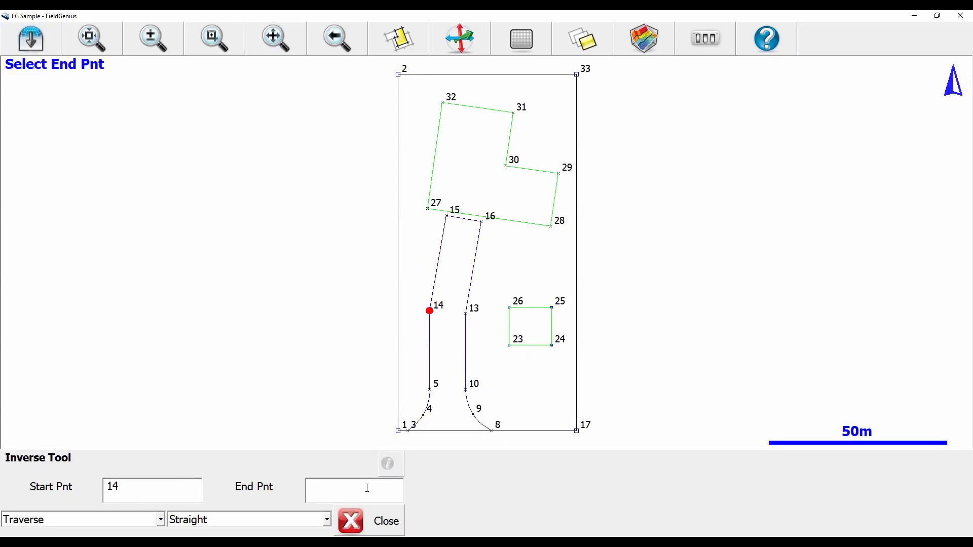
{"action": "left_click", "coordinate": [446, 217]}
{"action": "left_click", "coordinate": [376, 516]}
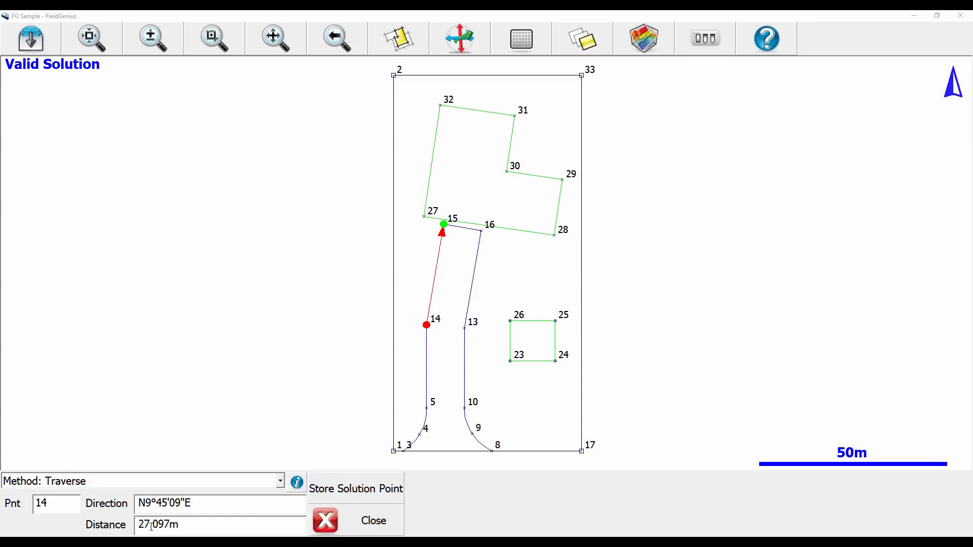
{"action": "left_click", "coordinate": [152, 527]}
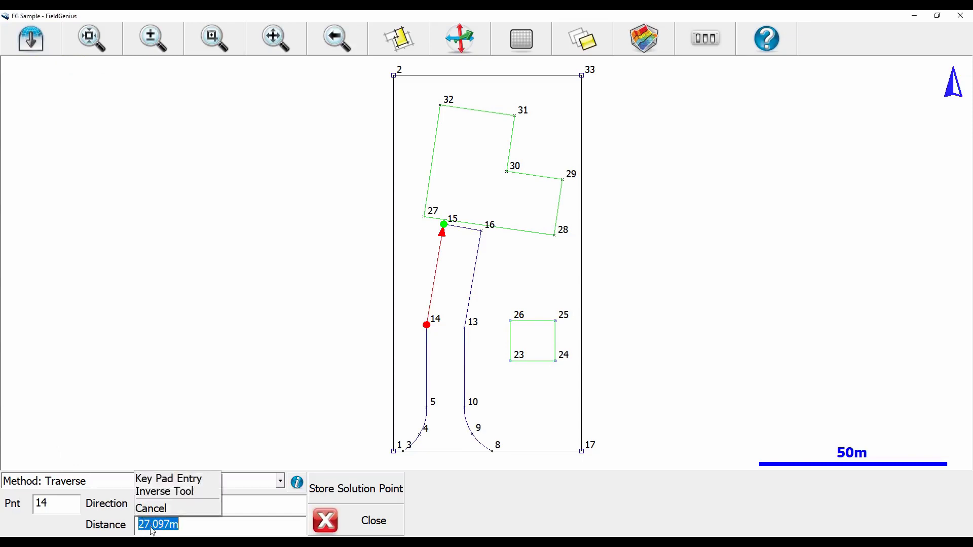
Halve the distance to 13.549m with the calculator, then store the solution point
{"action": "left_click", "coordinate": [167, 479]}
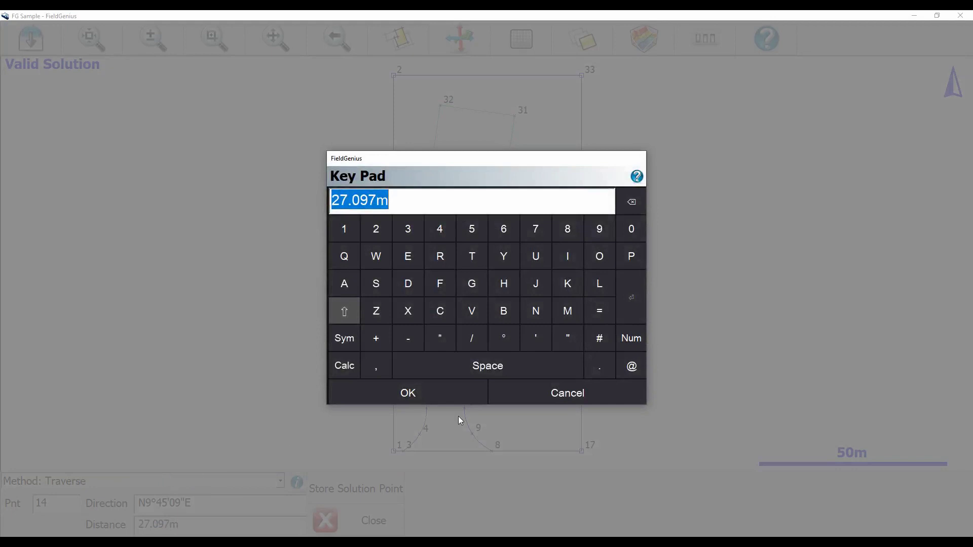
{"action": "left_click", "coordinate": [345, 369]}
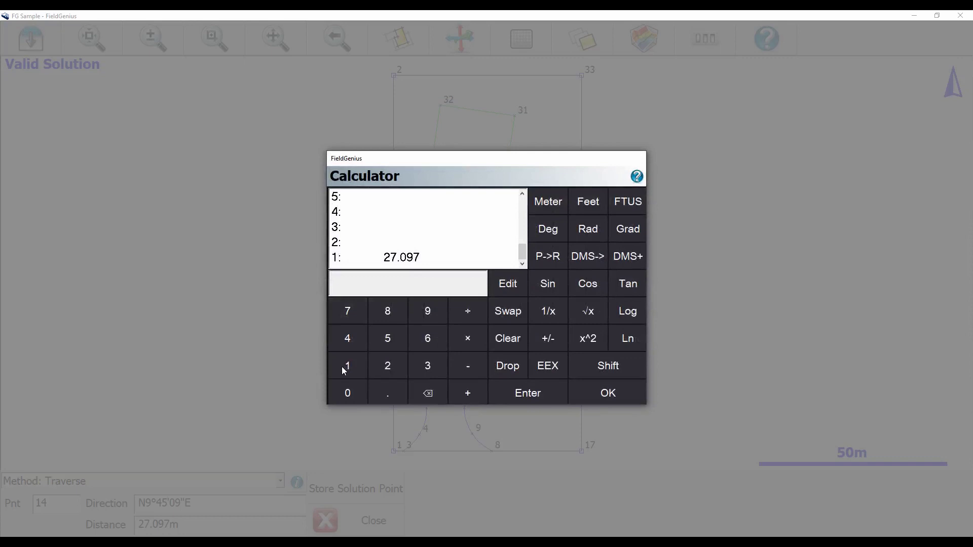
{"action": "left_click", "coordinate": [392, 365]}
{"action": "left_click", "coordinate": [474, 312]}
{"action": "left_click", "coordinate": [585, 393]}
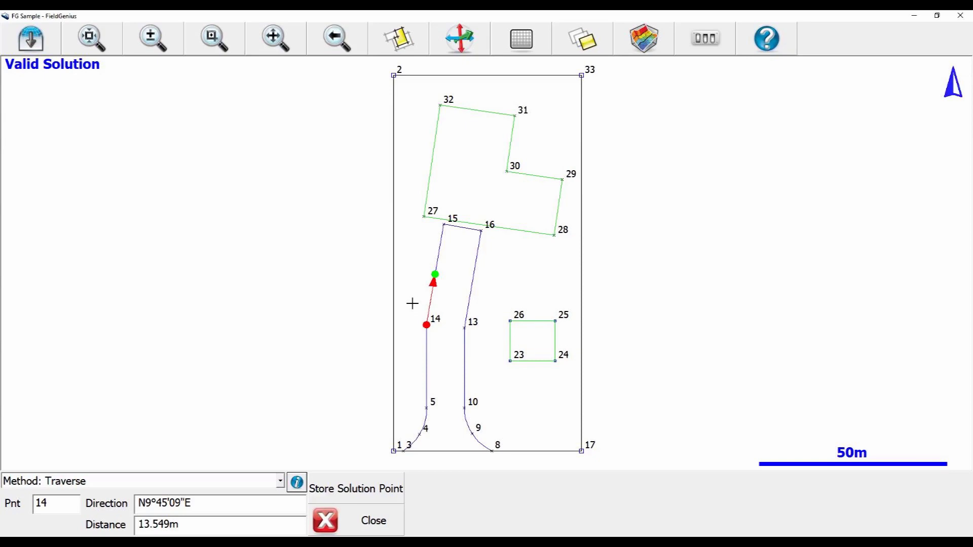
{"action": "left_click", "coordinate": [335, 488]}
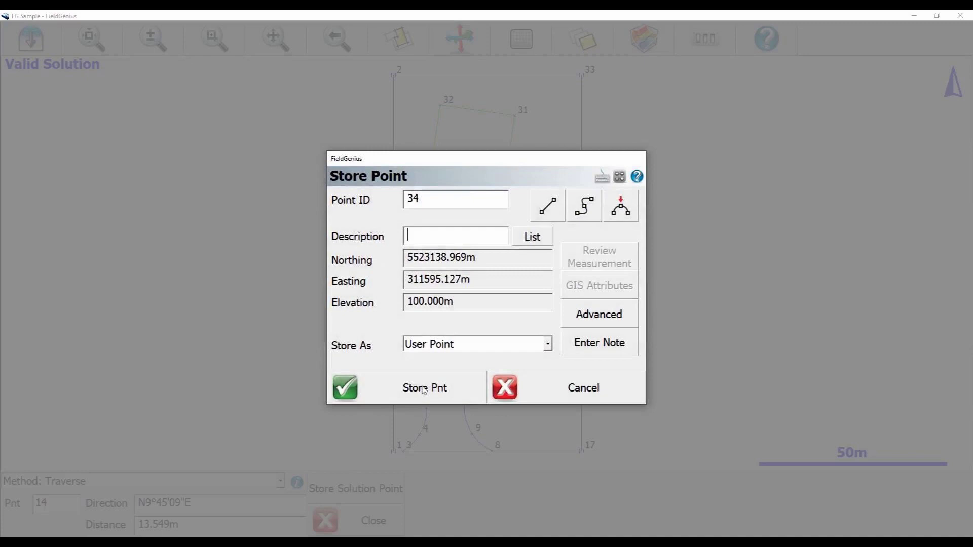
Confirm storing the midpoint as point 34
{"action": "left_click", "coordinate": [424, 389]}
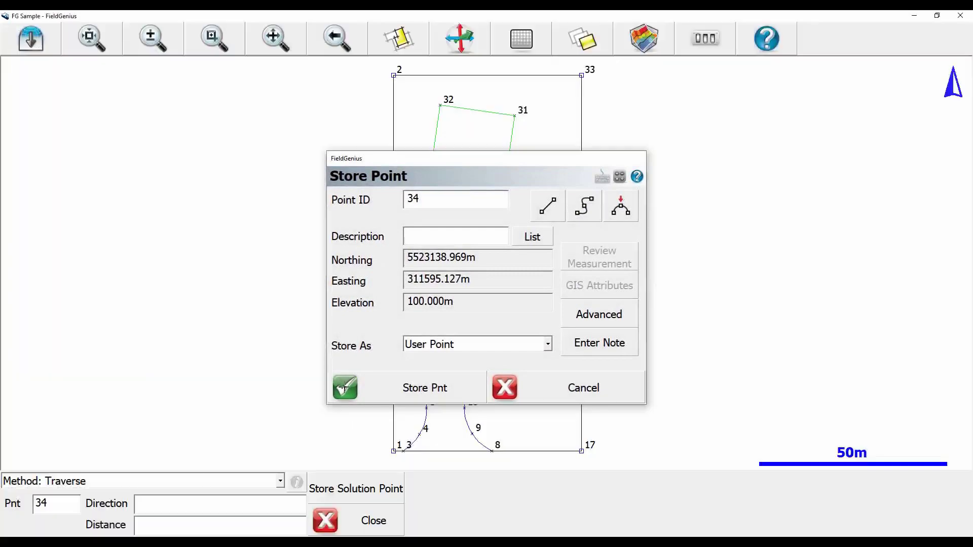